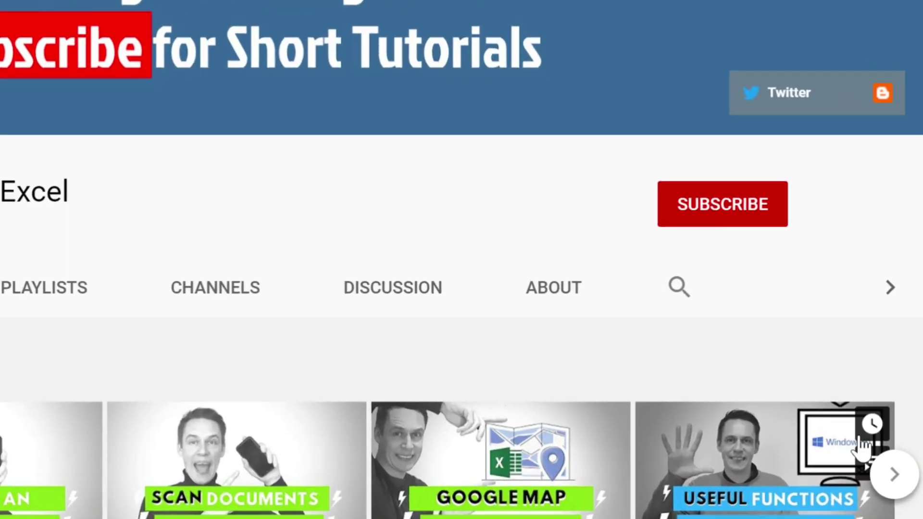
pyautogui.click(723, 211)
pyautogui.click(766, 206)
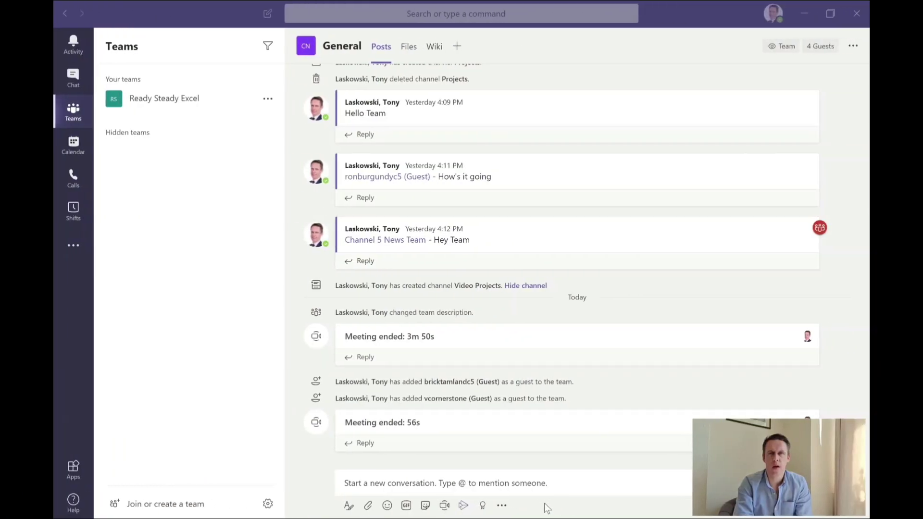
# Create a private team from scratch named "24 hours News Team"
pyautogui.click(152, 507)
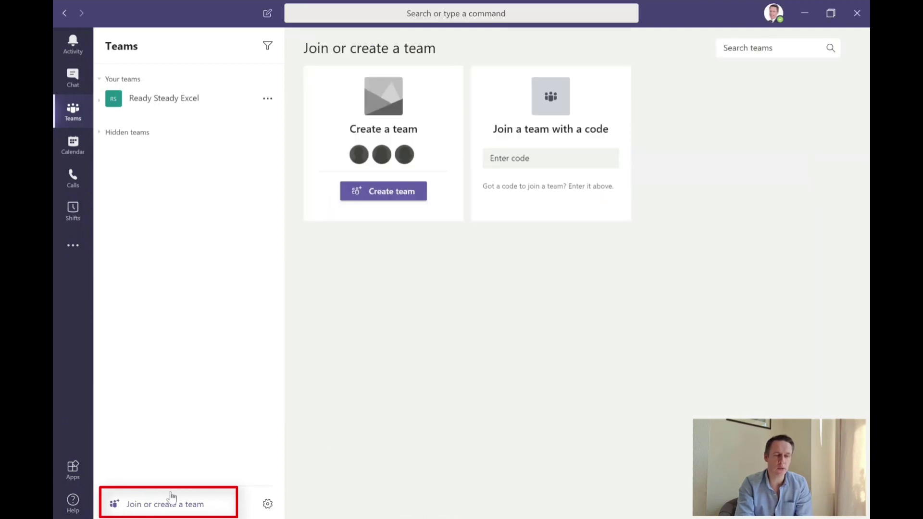
pyautogui.click(383, 197)
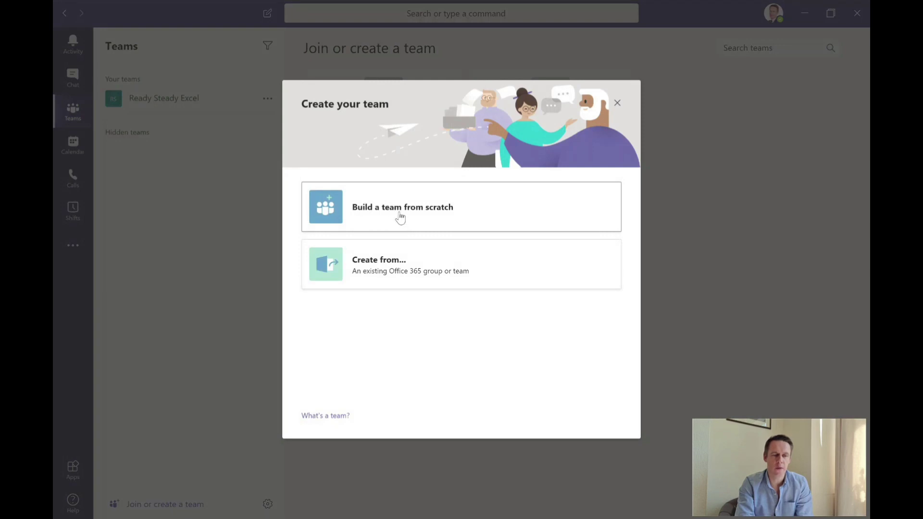
pyautogui.click(401, 218)
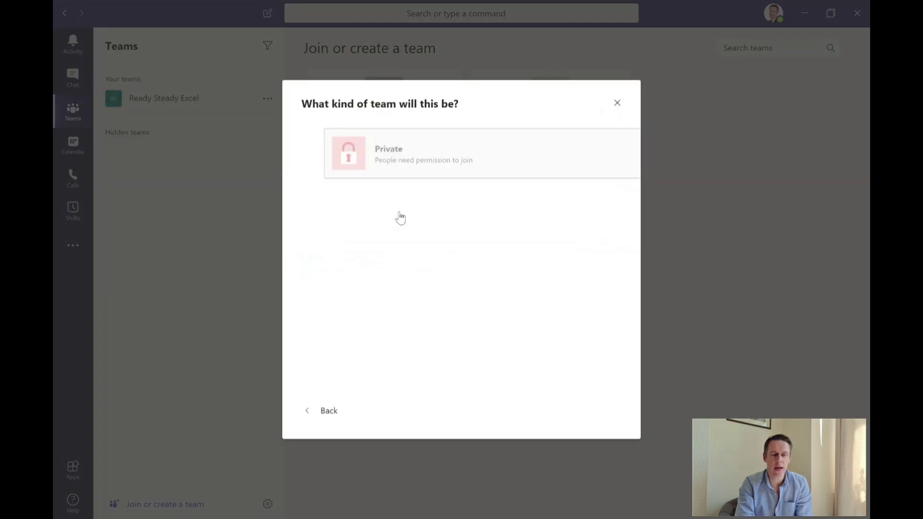
pyautogui.click(410, 156)
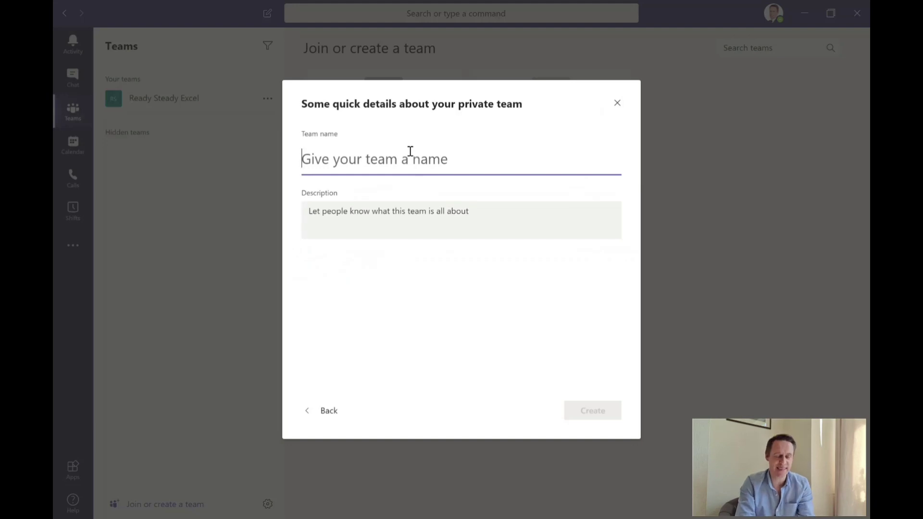
pyautogui.write('24')
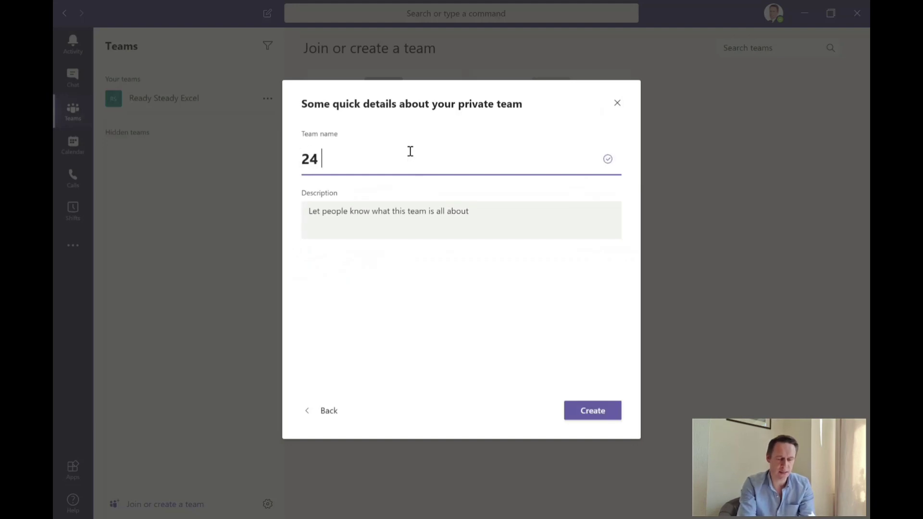
pyautogui.write(' hours n')
pyautogui.press('BackSpace')
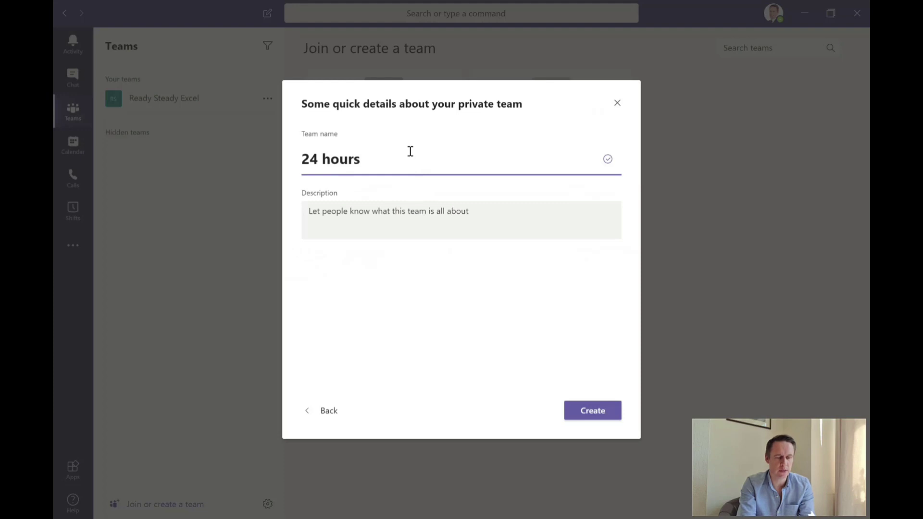
pyautogui.write('New')
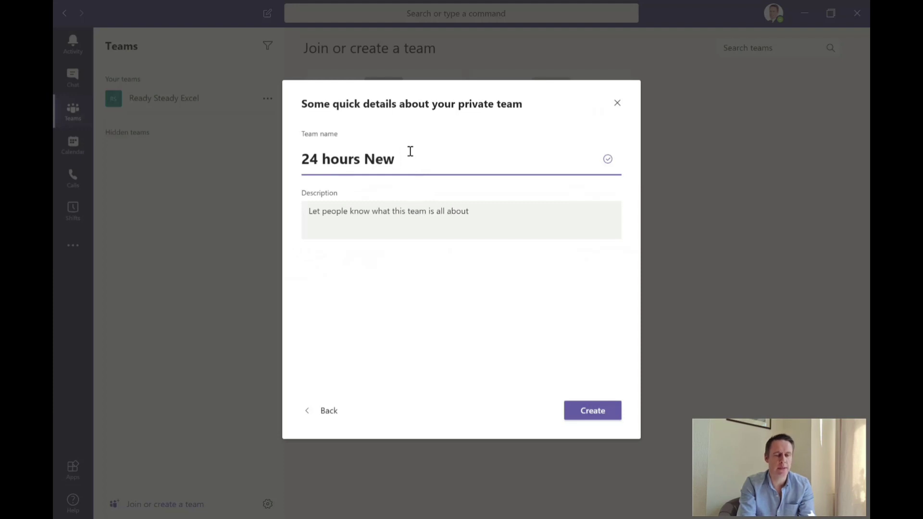
pyautogui.write('s Team')
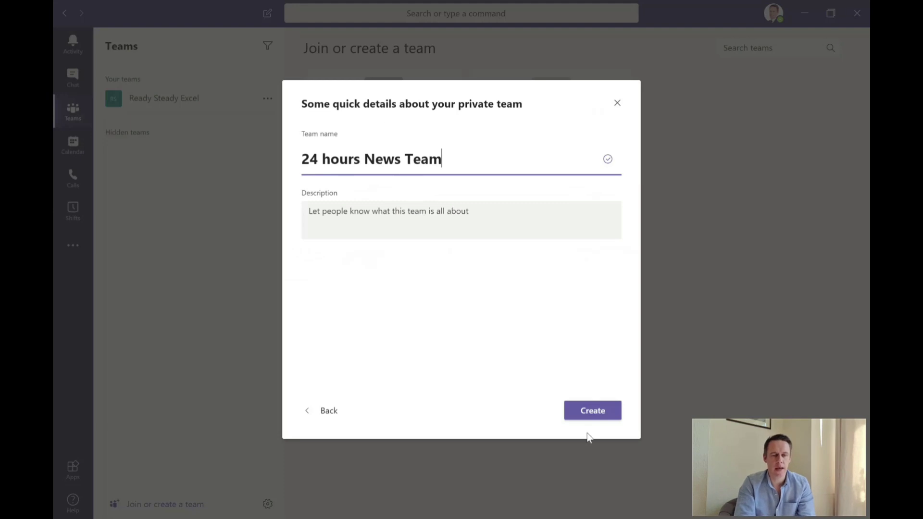
pyautogui.click(594, 416)
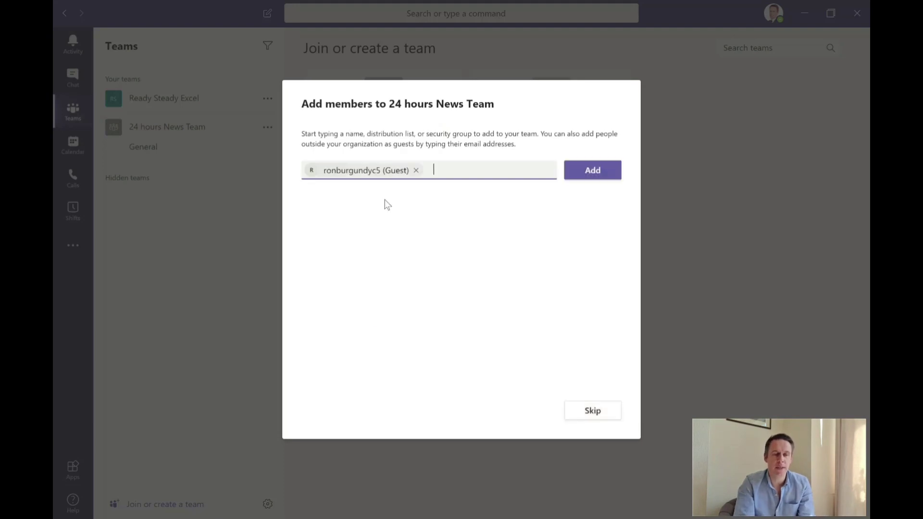
# Add the four guests as members of the 24 hours News Team and finish the member setup
pyautogui.write('bri')
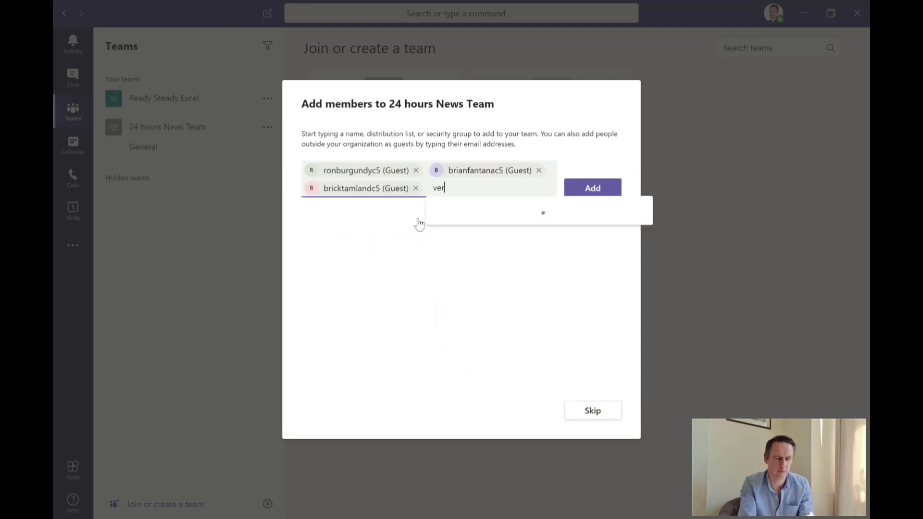
pyautogui.click(600, 202)
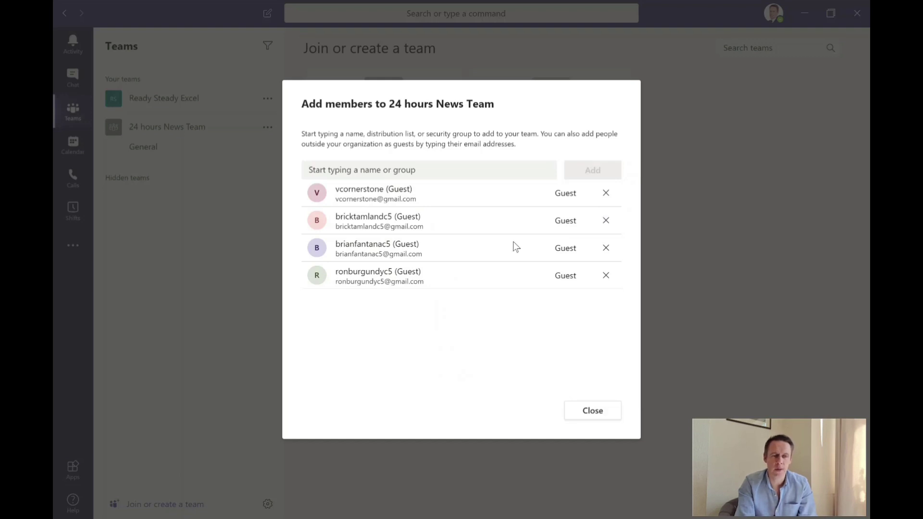
pyautogui.click(593, 412)
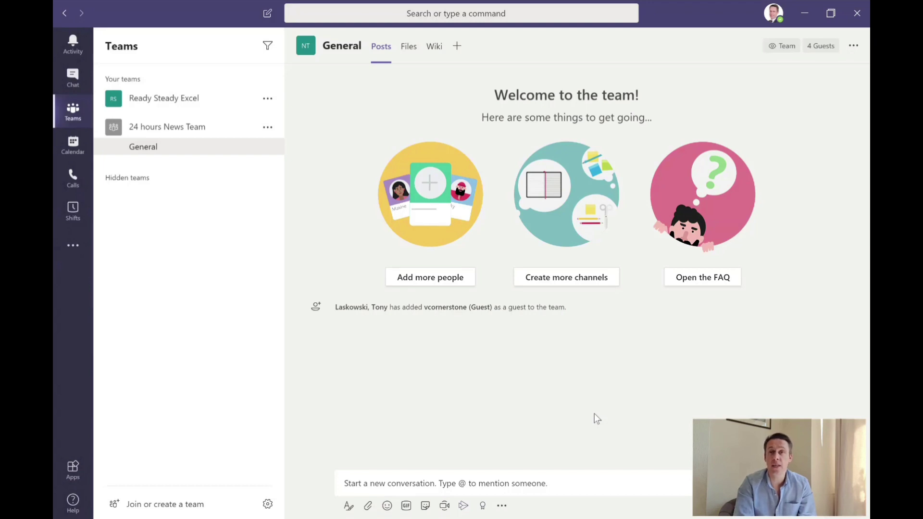
# Create a channel named "Group A" in the 24 hours News Team with its privacy set to Private
pyautogui.click(272, 129)
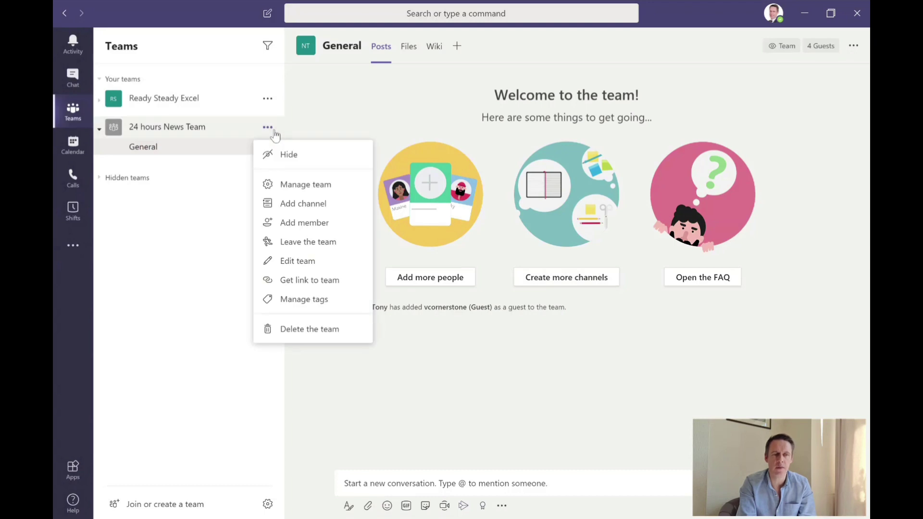
pyautogui.click(305, 212)
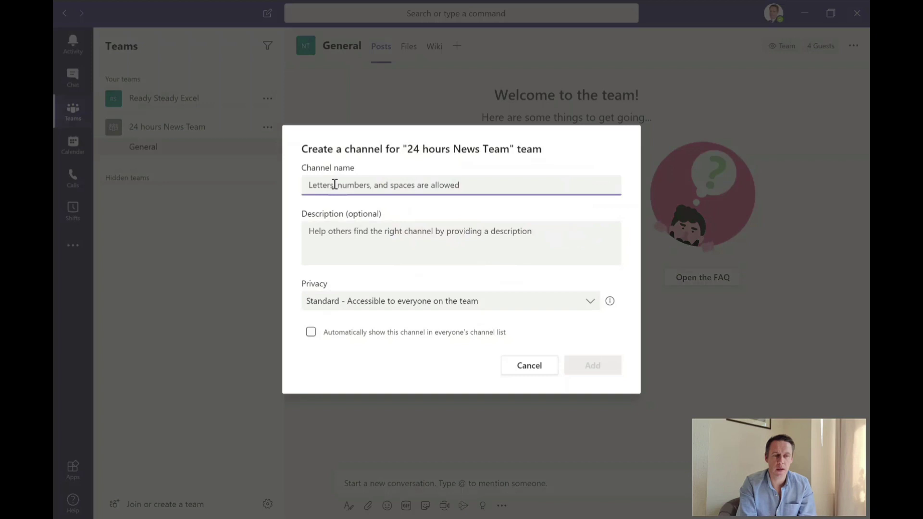
pyautogui.write('Gro')
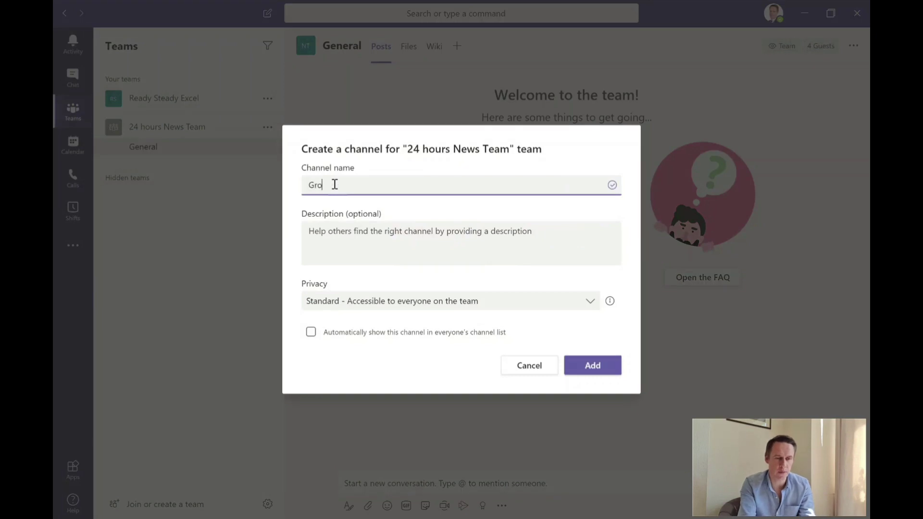
pyautogui.write('up A')
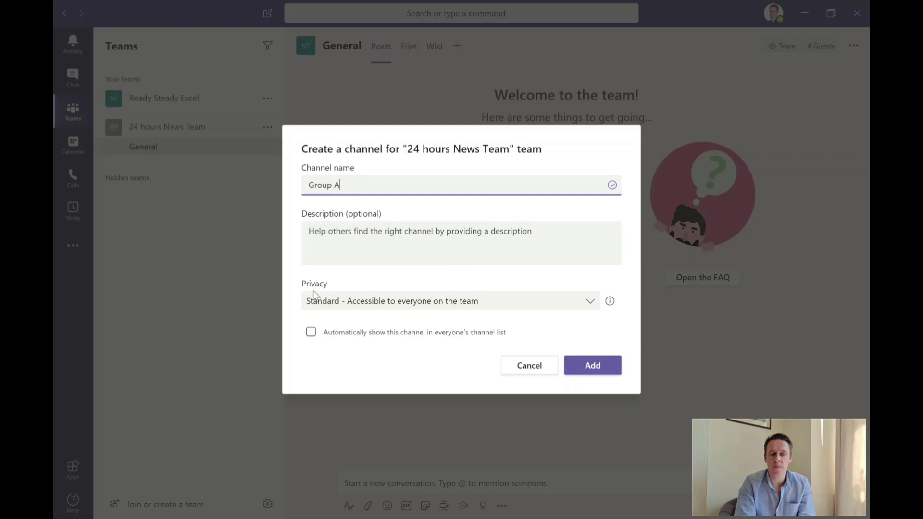
pyautogui.click(566, 302)
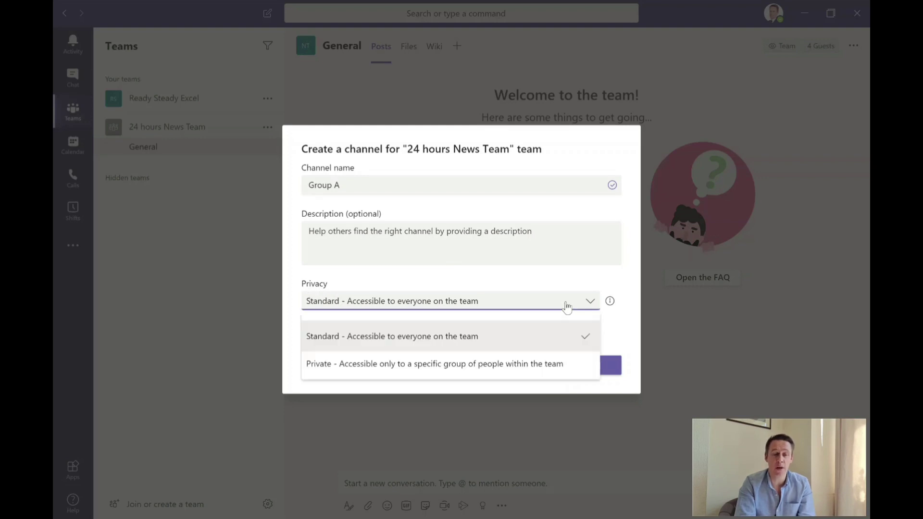
pyautogui.click(391, 373)
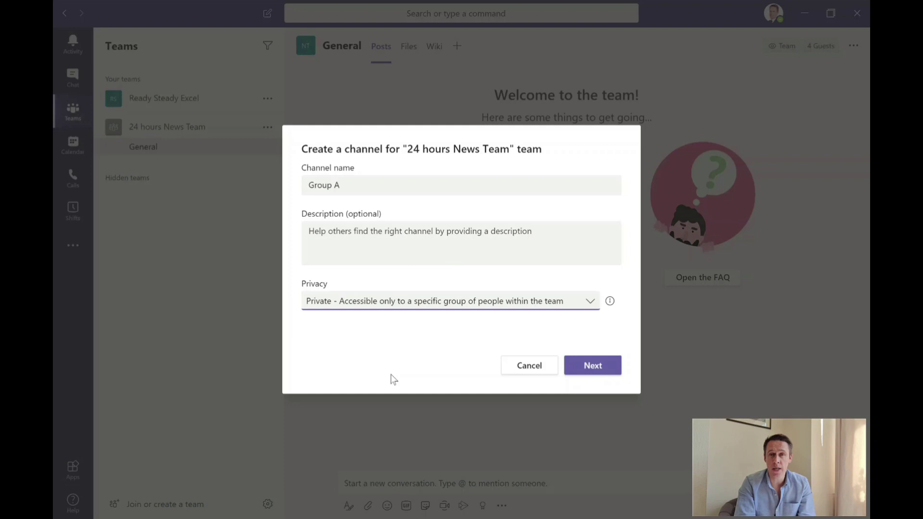
pyautogui.click(591, 366)
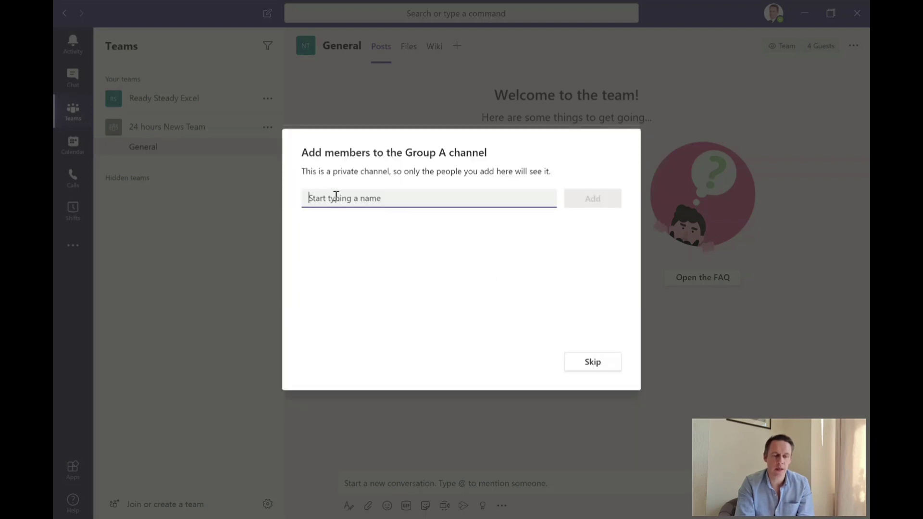
# Add two of the team's guests as members of the private Group A channel and finish its setup
pyautogui.write('ron')
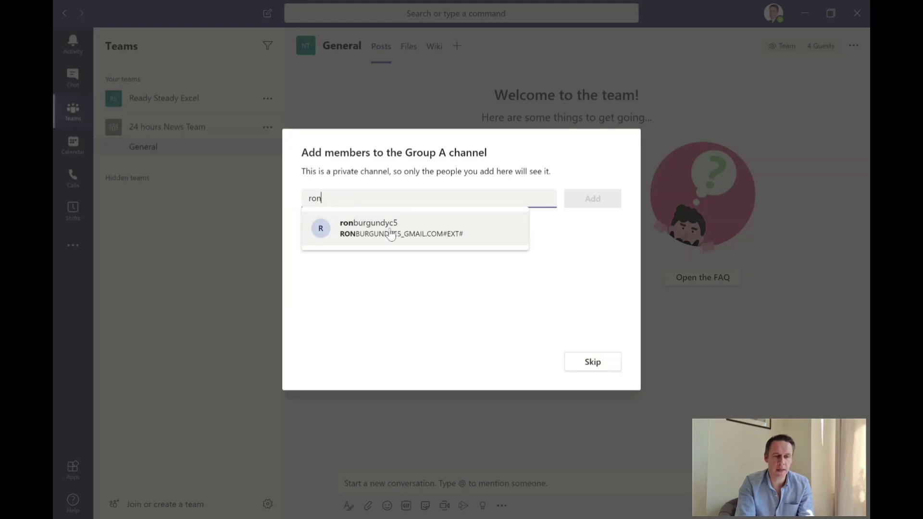
pyautogui.click(388, 230)
pyautogui.write('brian')
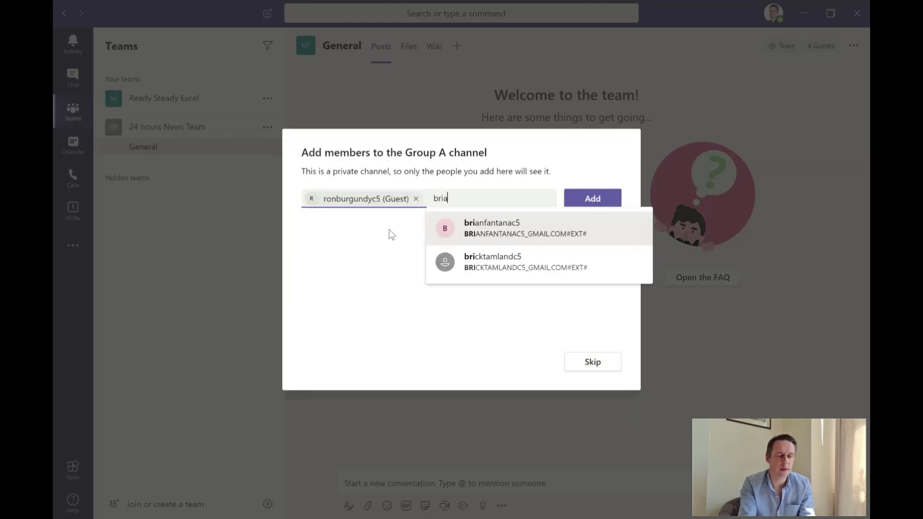
pyautogui.click(531, 236)
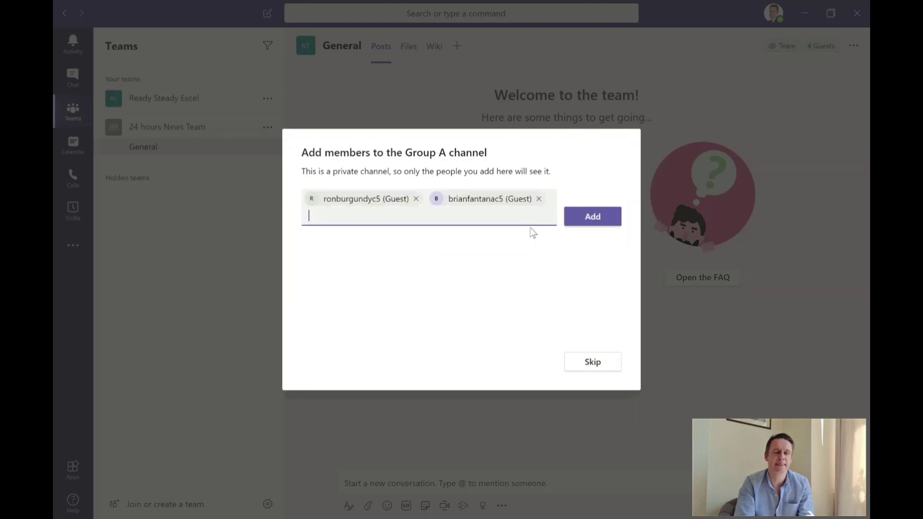
pyautogui.click(591, 202)
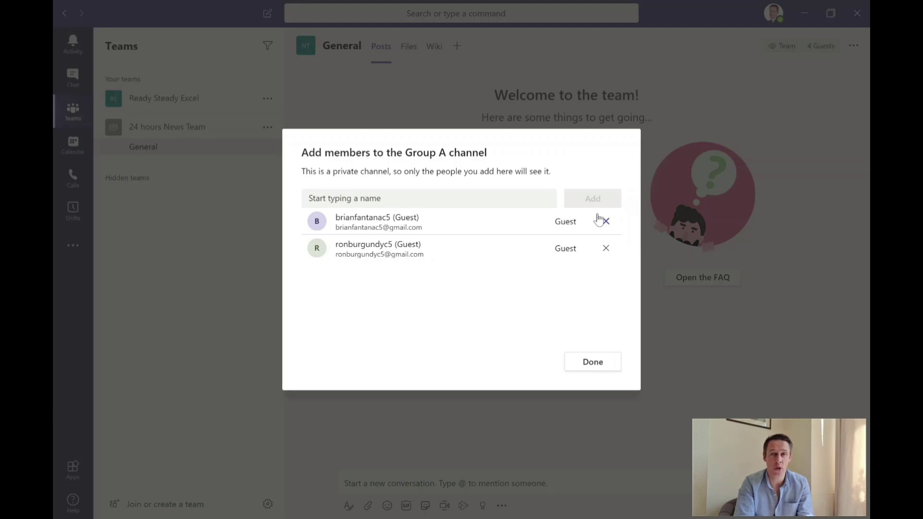
pyautogui.click(593, 362)
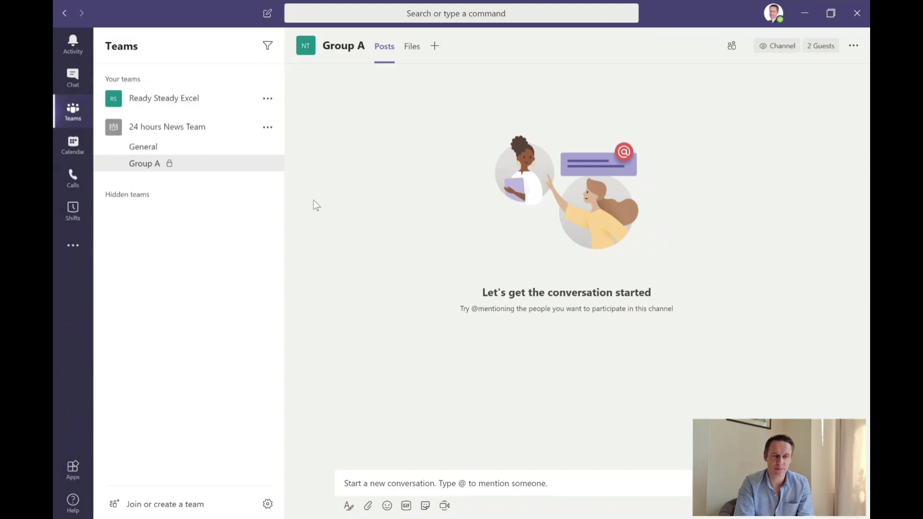
# Create a second private channel named "Group B" in the 24 hours News Team with the other two guests as members
pyautogui.click(268, 128)
pyautogui.click(302, 203)
pyautogui.write('Group')
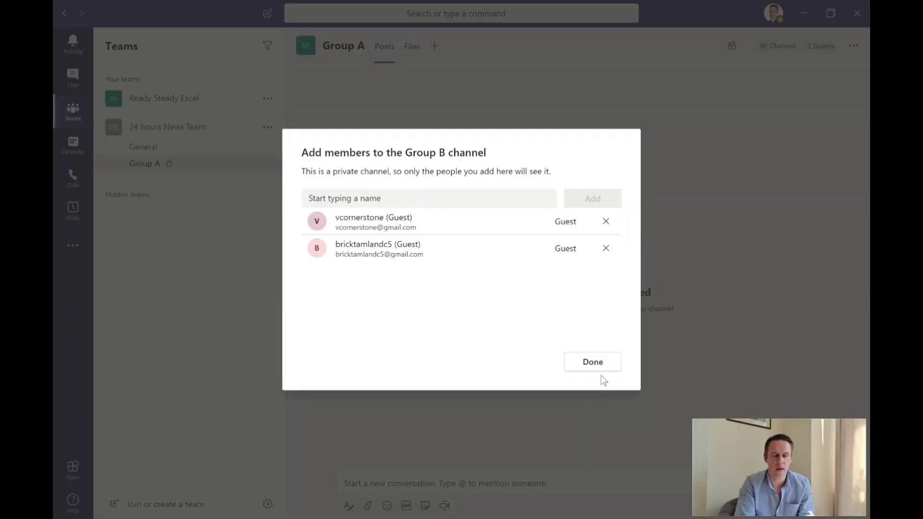
pyautogui.click(600, 368)
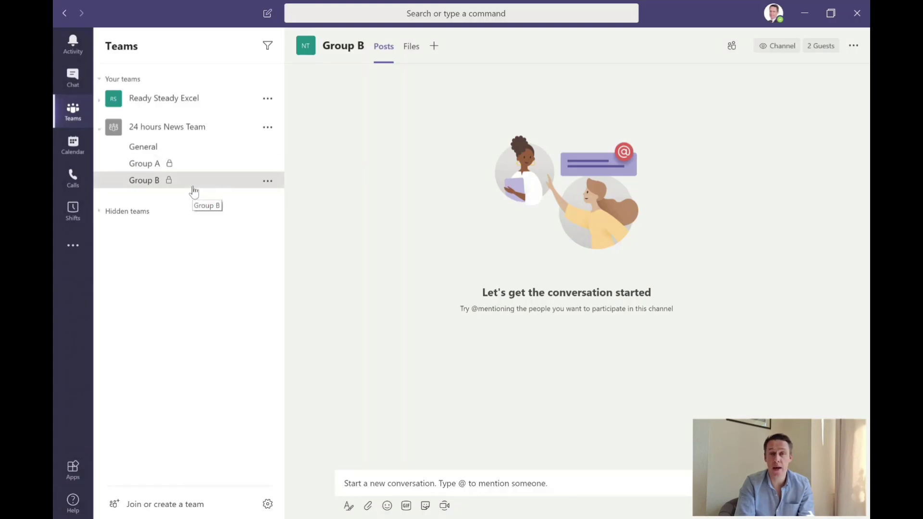
# Upload the Exercise Word document from the computer's Training folder and post it in the Group A channel
pyautogui.click(149, 161)
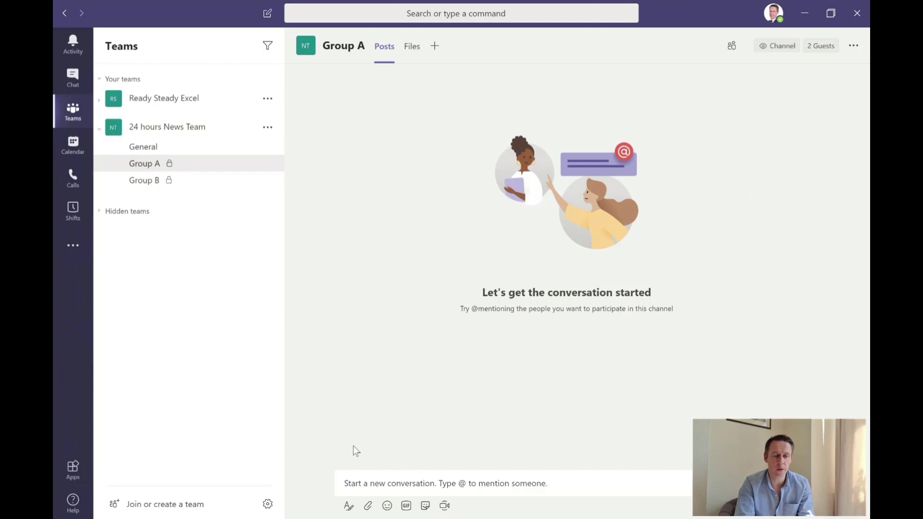
pyautogui.click(368, 507)
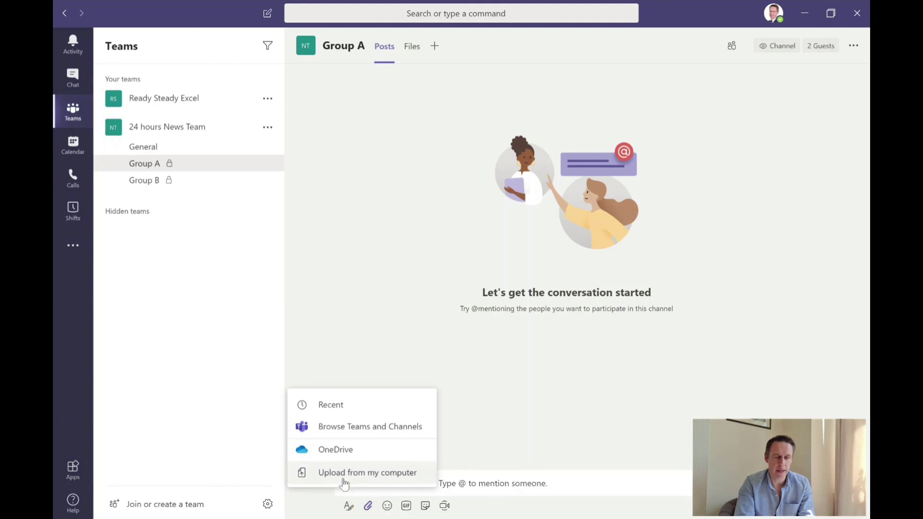
pyautogui.click(343, 475)
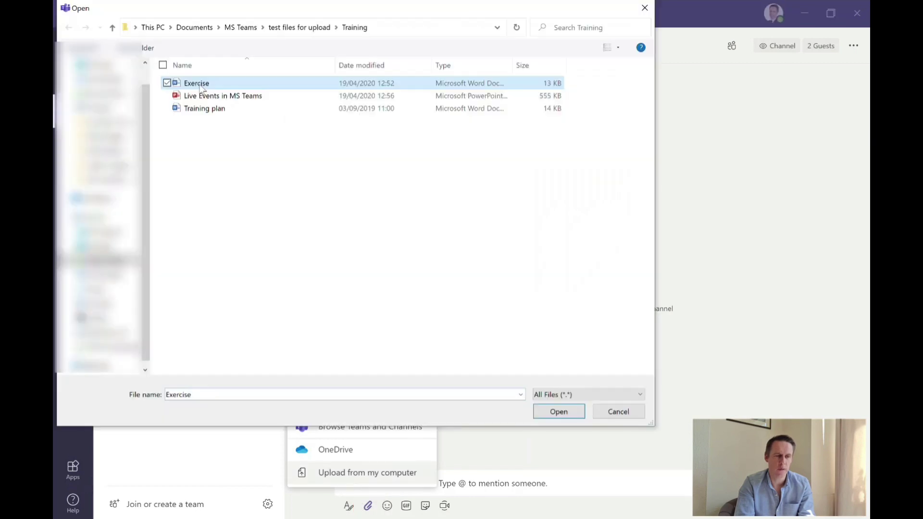
pyautogui.click(560, 412)
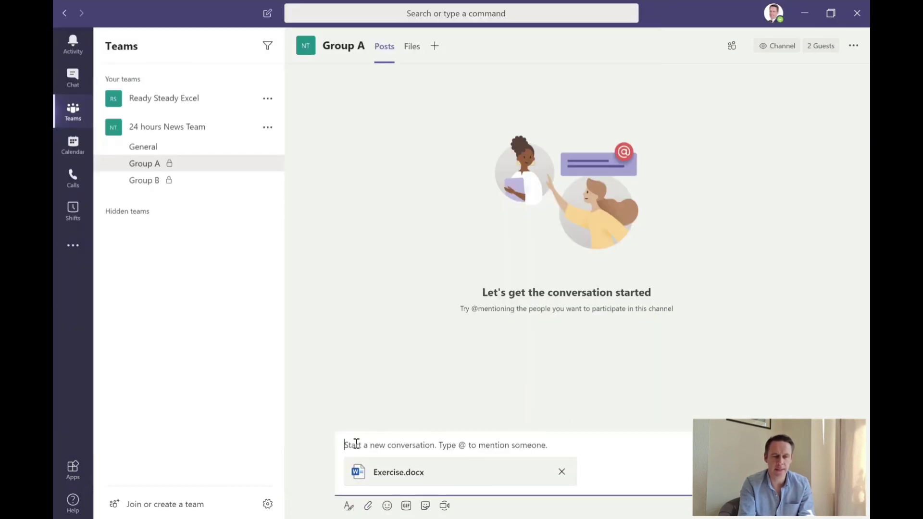
pyautogui.press('Return')
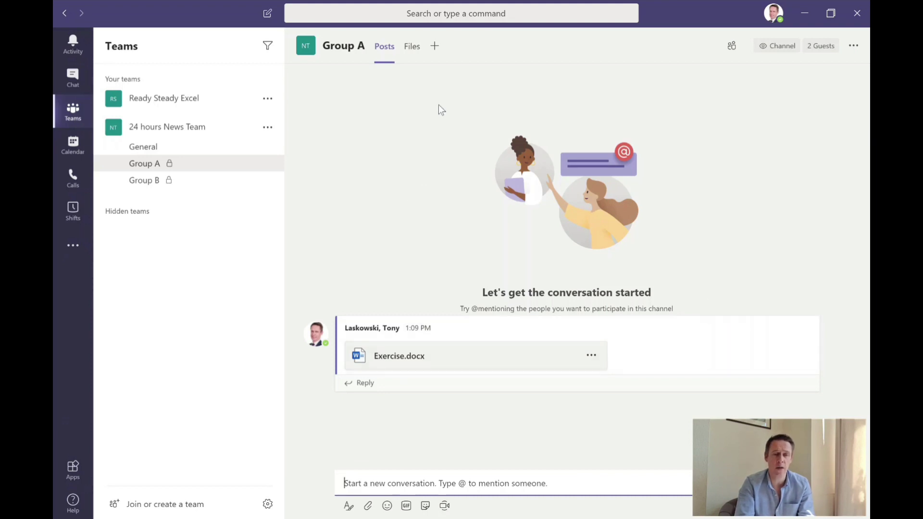
# Add a Word tab named "Exercise" showing Exercise.docx to the Group A channel, and return to the channel's posts
pyautogui.click(435, 47)
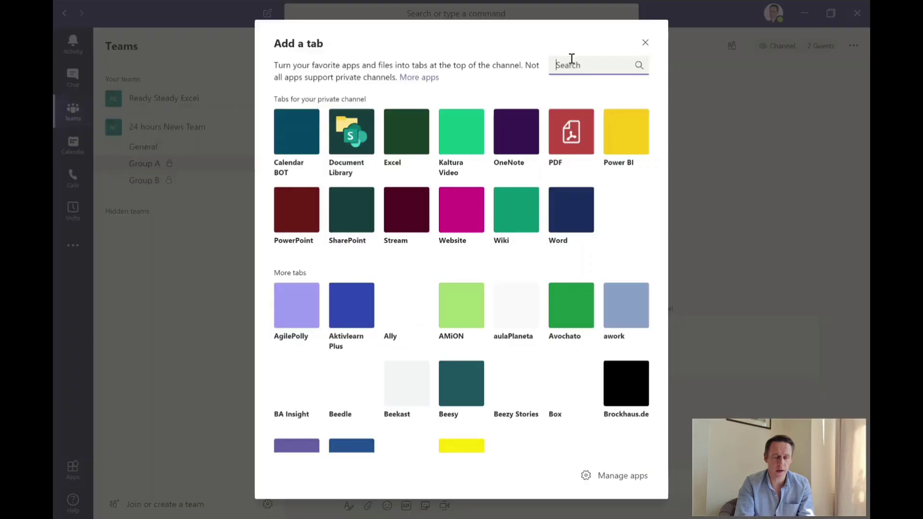
pyautogui.write('word')
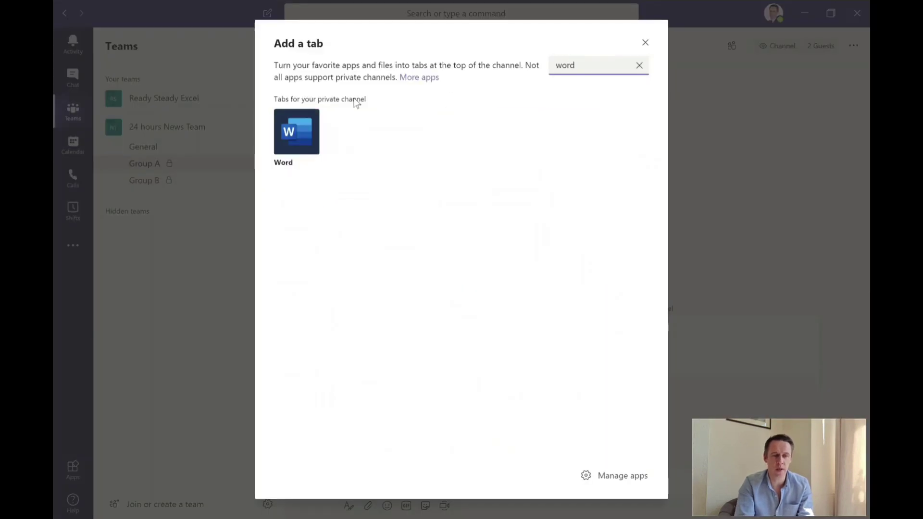
pyautogui.click(310, 137)
pyautogui.click(343, 171)
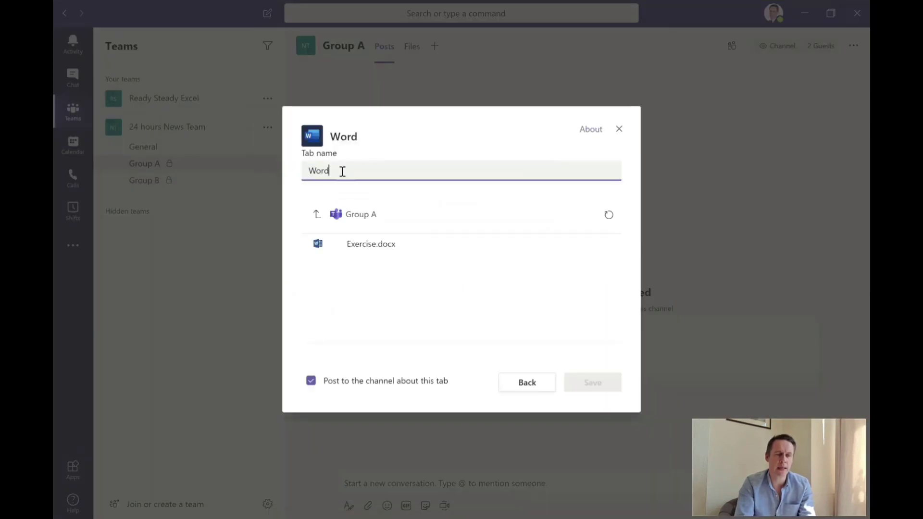
pyautogui.press('BackSpace')
pyautogui.press('BackSpace')
pyautogui.press('BackSpace')
pyautogui.press('BackSpace')
pyautogui.write('Exercise')
pyautogui.click(383, 245)
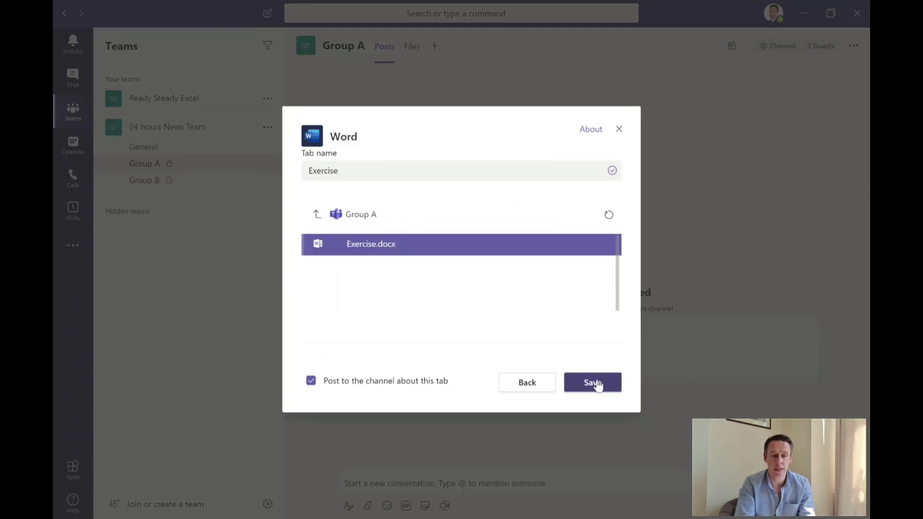
pyautogui.click(596, 383)
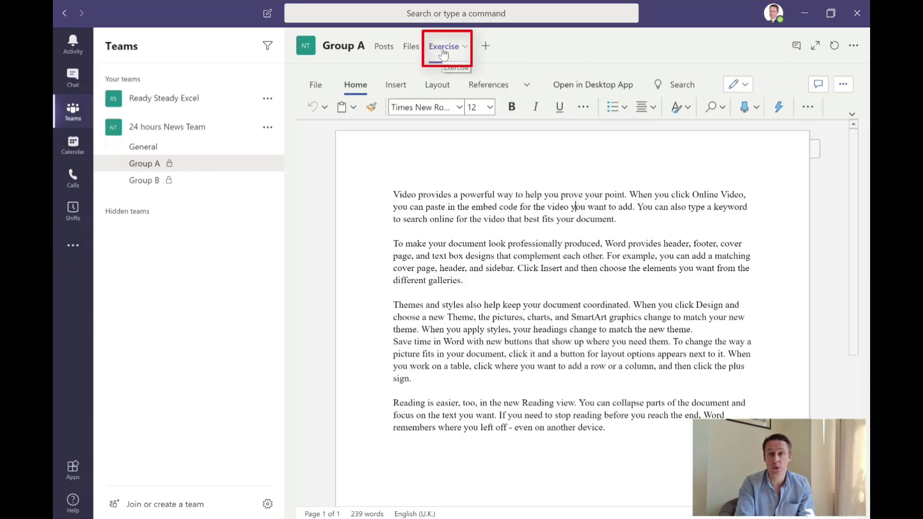
pyautogui.click(387, 54)
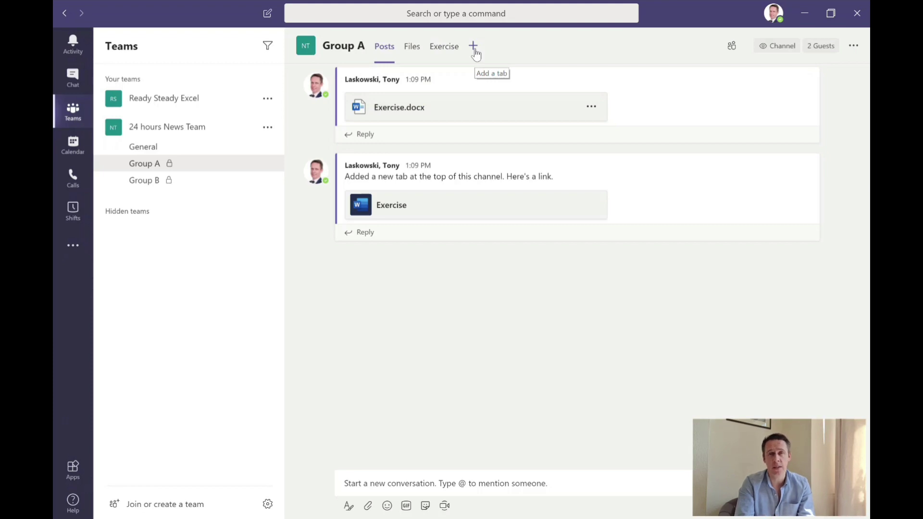
# Start a meeting with the subject "MS Teams Training" in the General channel with the camera off, and close the participant list
pyautogui.click(148, 151)
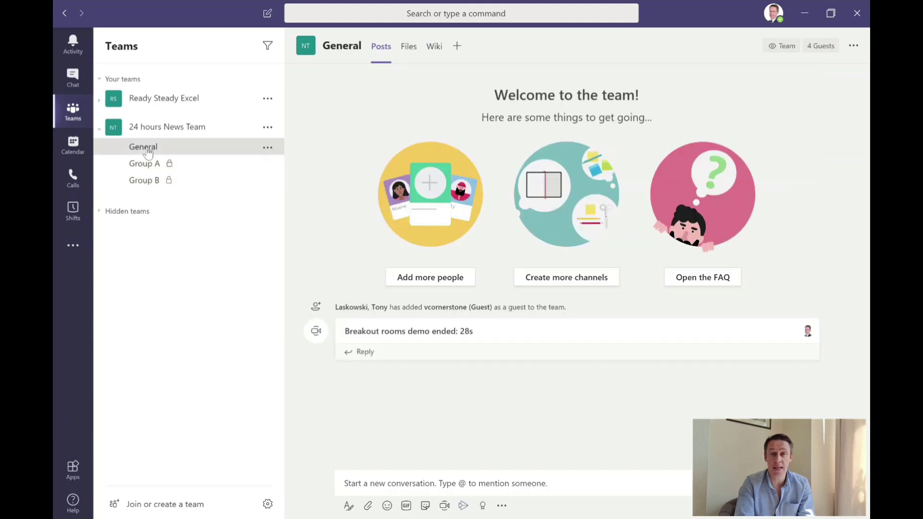
pyautogui.click(444, 509)
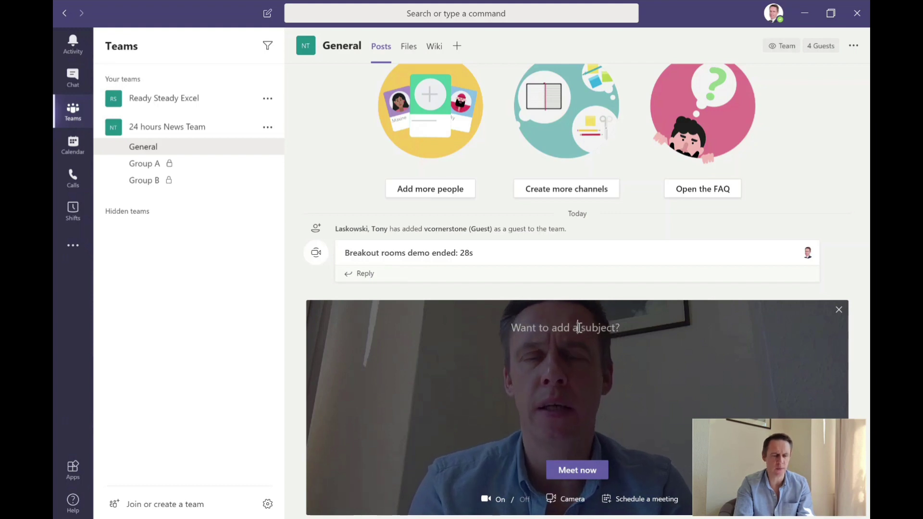
pyautogui.click(580, 328)
pyautogui.write('MS Teams')
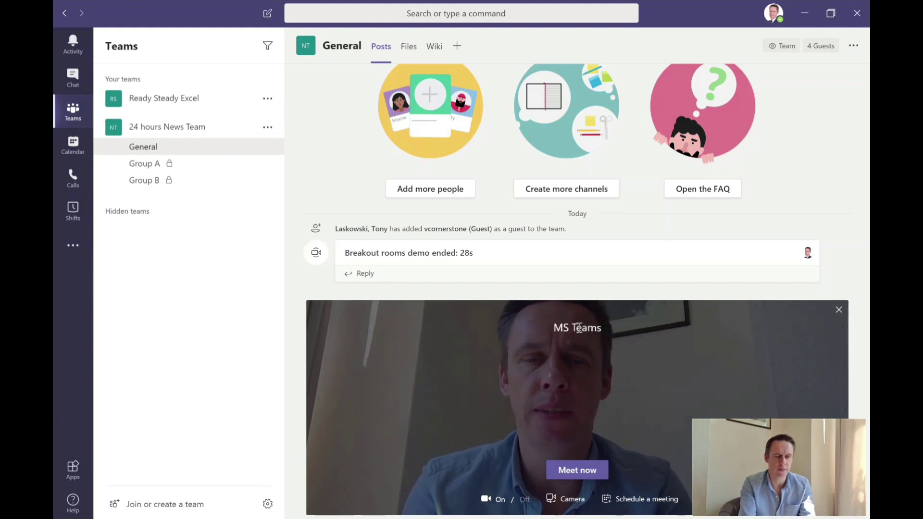
pyautogui.write(' Training')
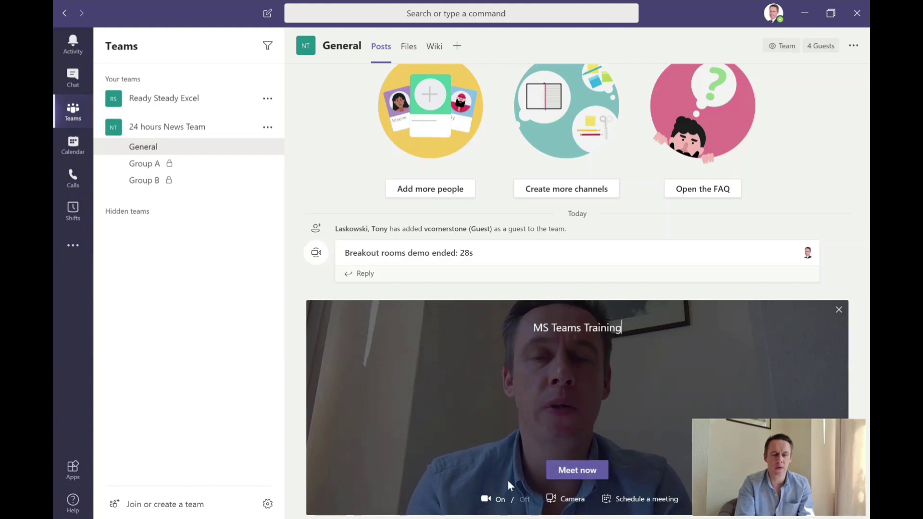
pyautogui.click(486, 500)
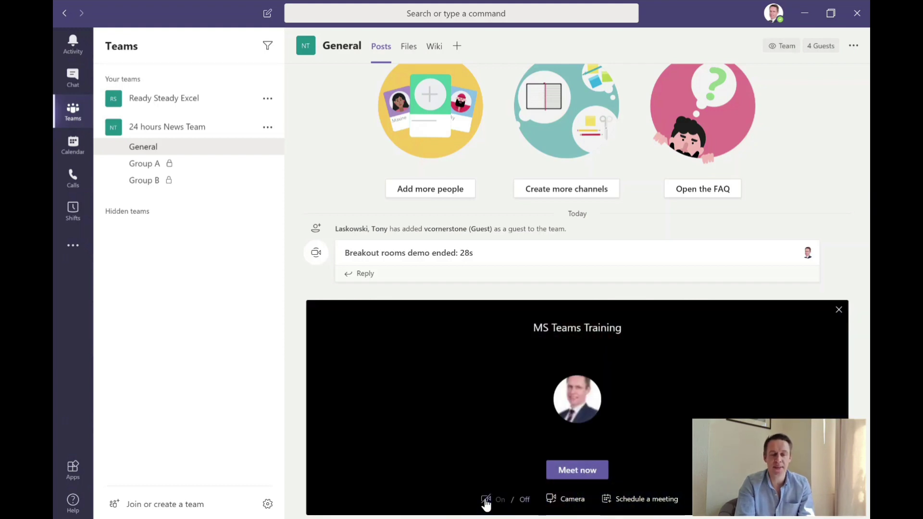
pyautogui.click(581, 476)
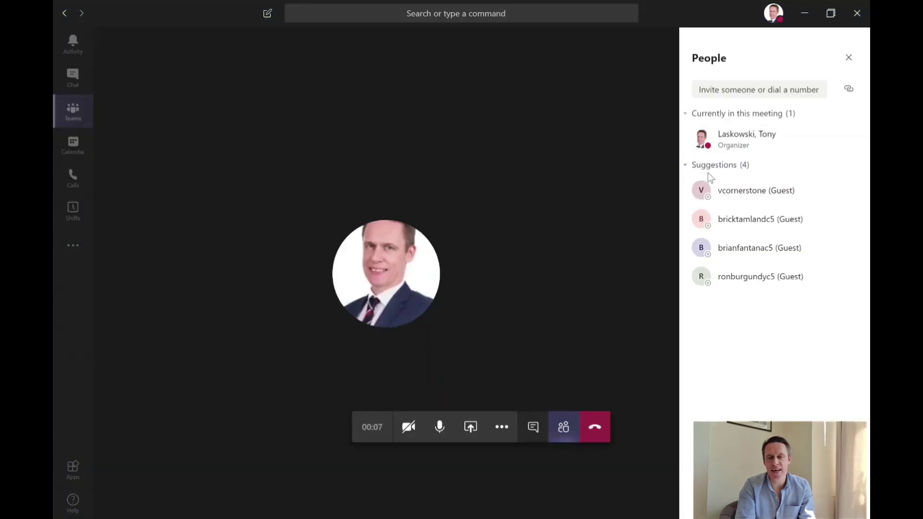
pyautogui.click(849, 192)
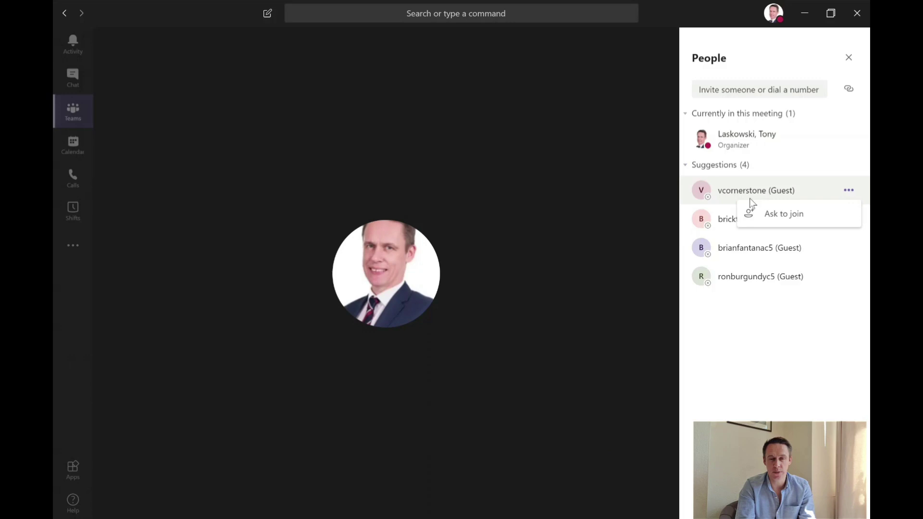
pyautogui.click(849, 58)
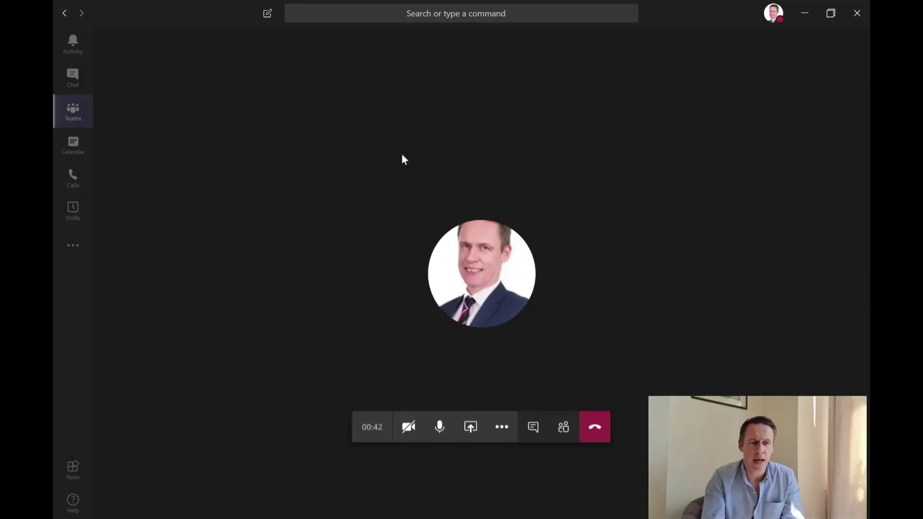
# Start a meeting without a subject in the Group A channel with the camera off, and resume the held MS Teams Training meeting
pyautogui.click(74, 123)
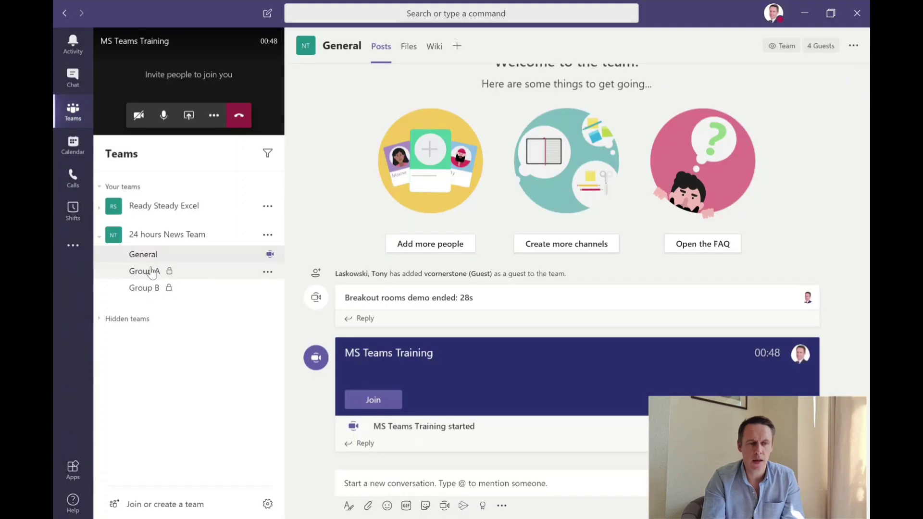
pyautogui.click(152, 272)
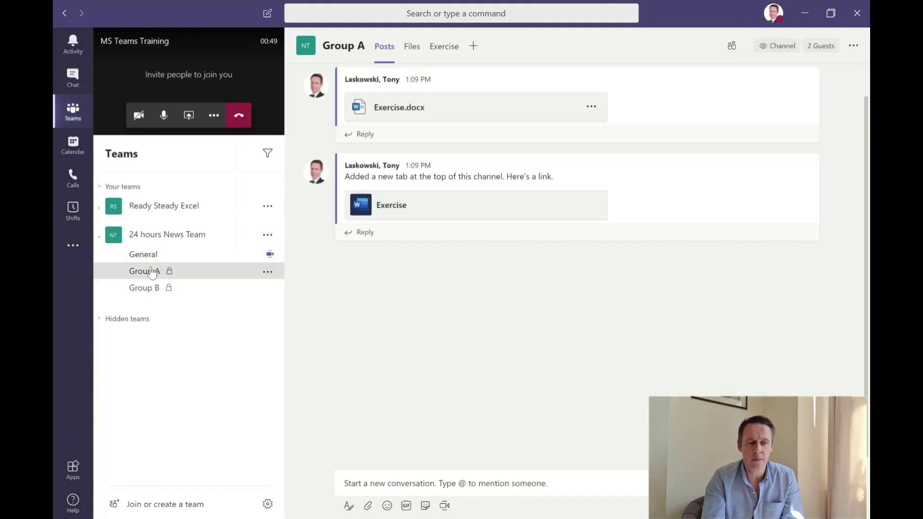
pyautogui.click(445, 507)
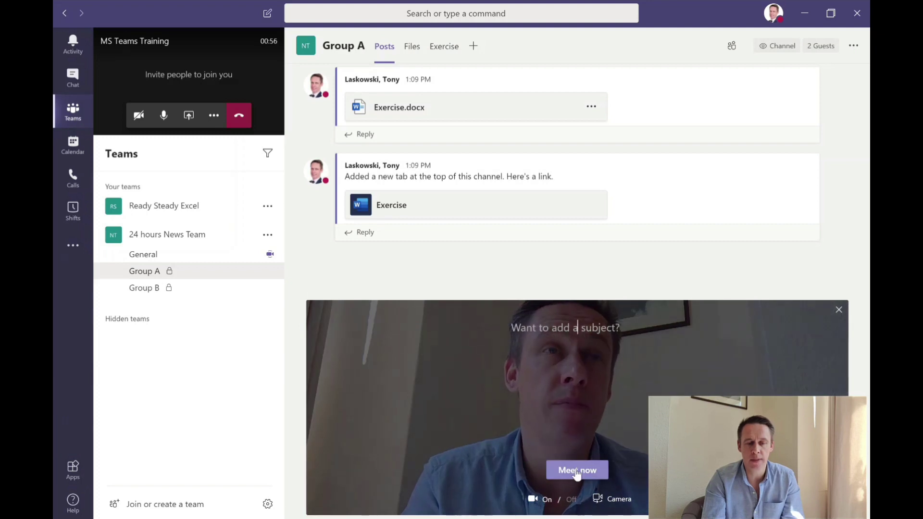
pyautogui.click(578, 470)
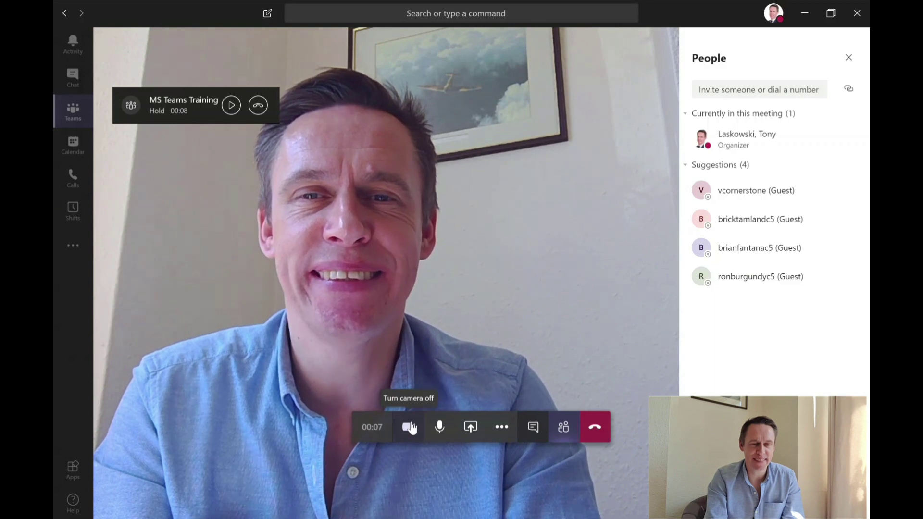
pyautogui.click(410, 427)
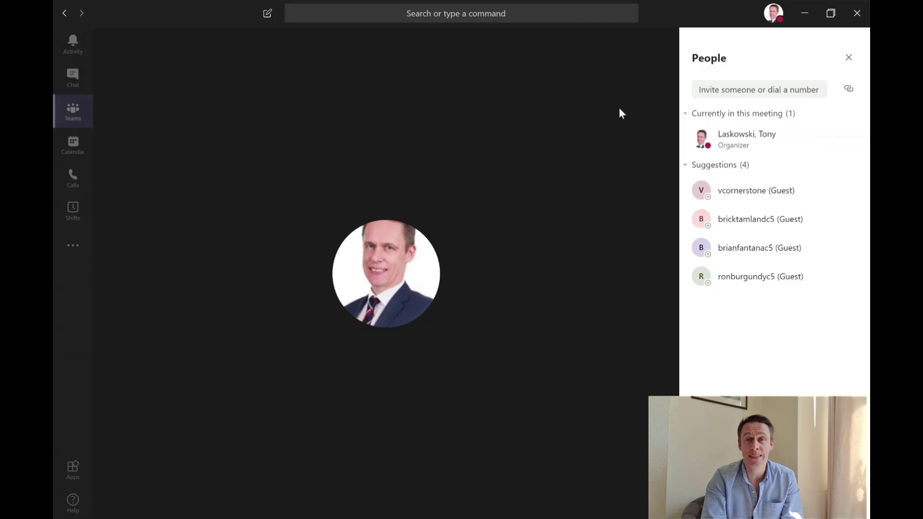
pyautogui.click(849, 58)
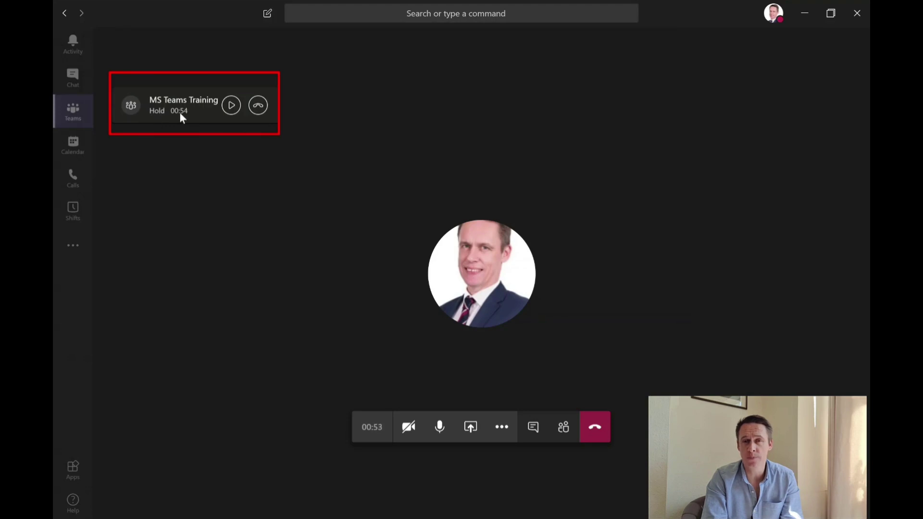
pyautogui.click(231, 106)
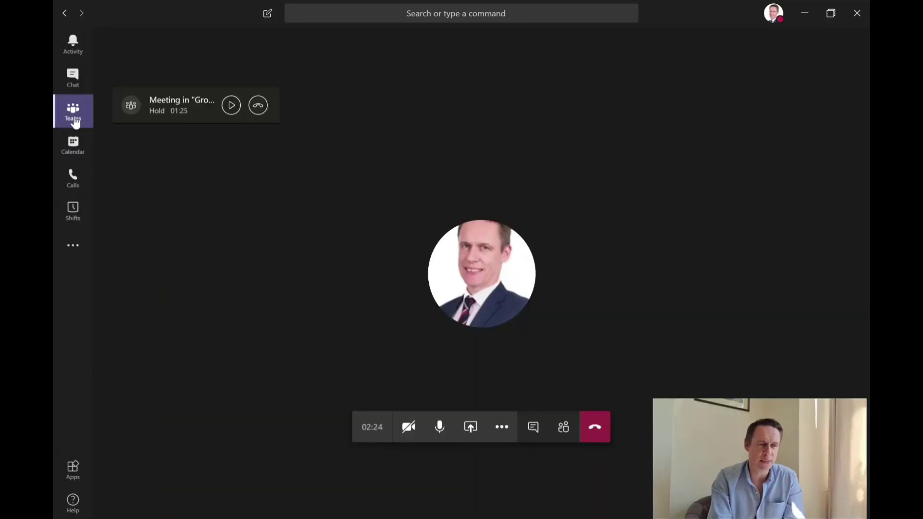
# Start a meeting without a subject in the Group B channel with the camera off, and close the participant list
pyautogui.click(73, 113)
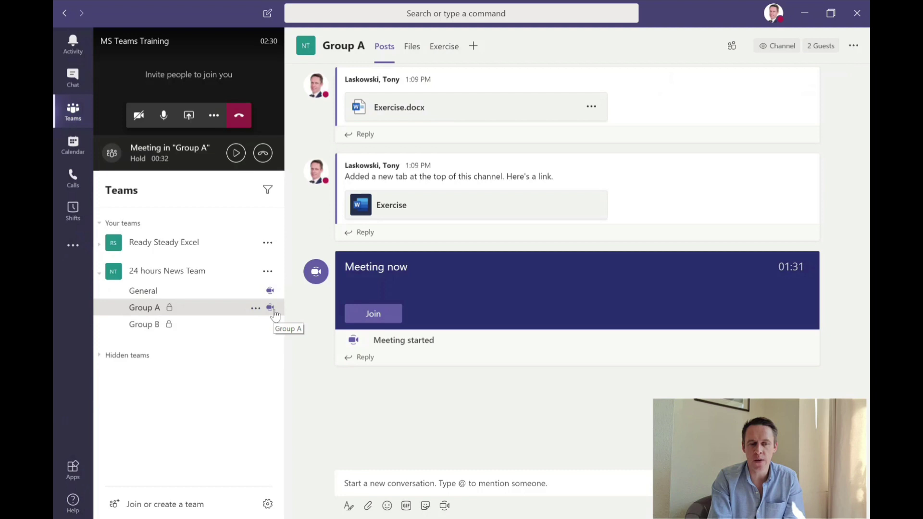
pyautogui.click(152, 325)
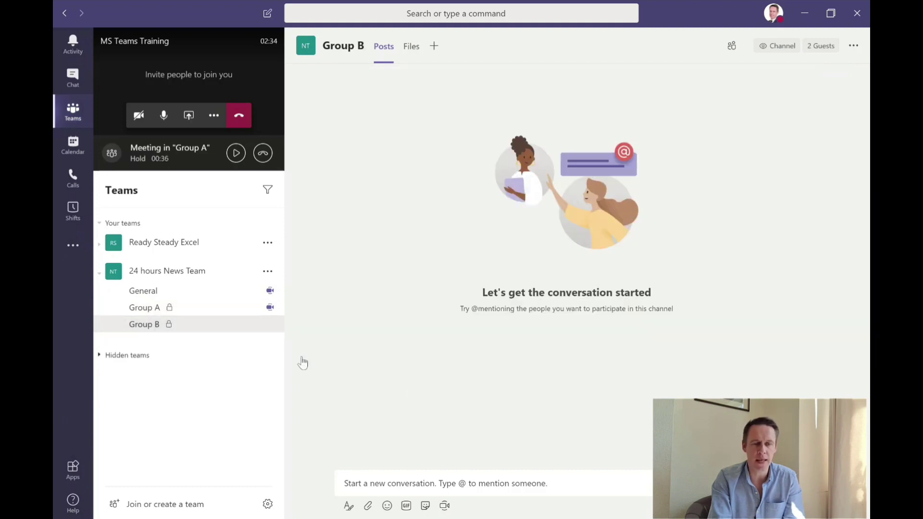
pyautogui.click(446, 506)
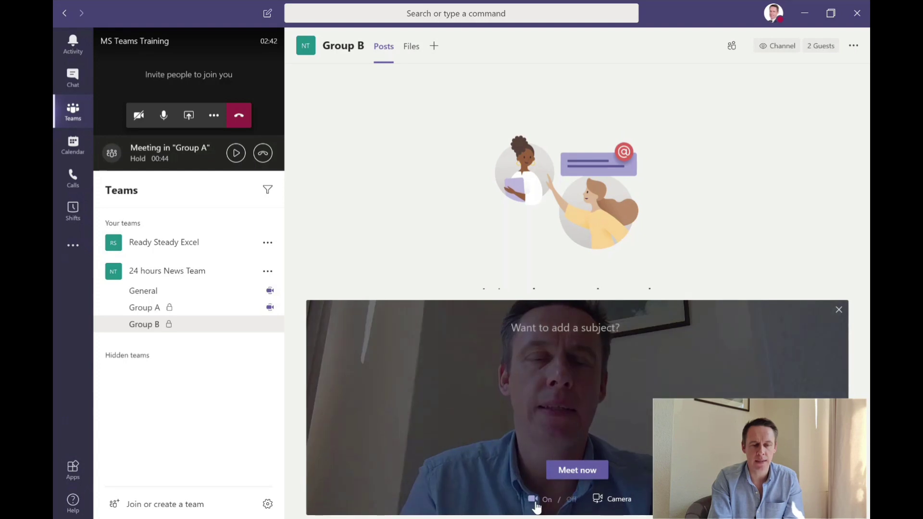
pyautogui.click(534, 501)
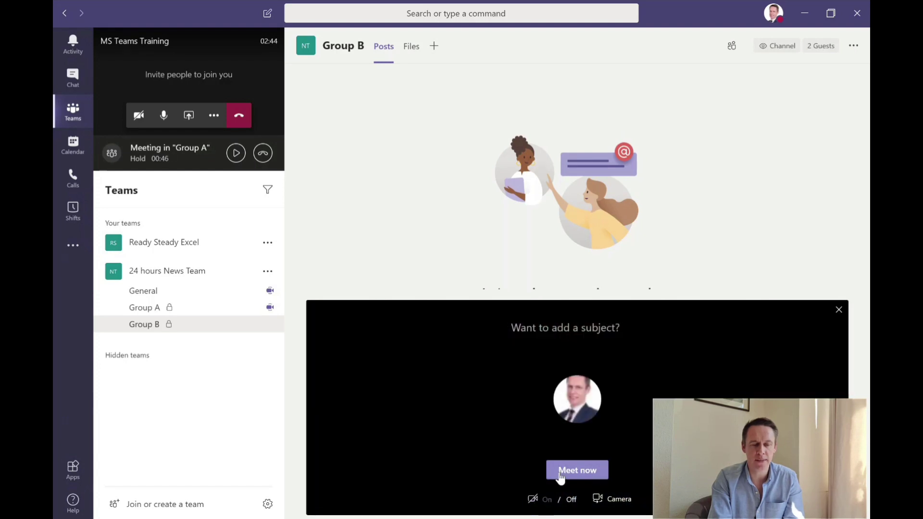
pyautogui.click(586, 475)
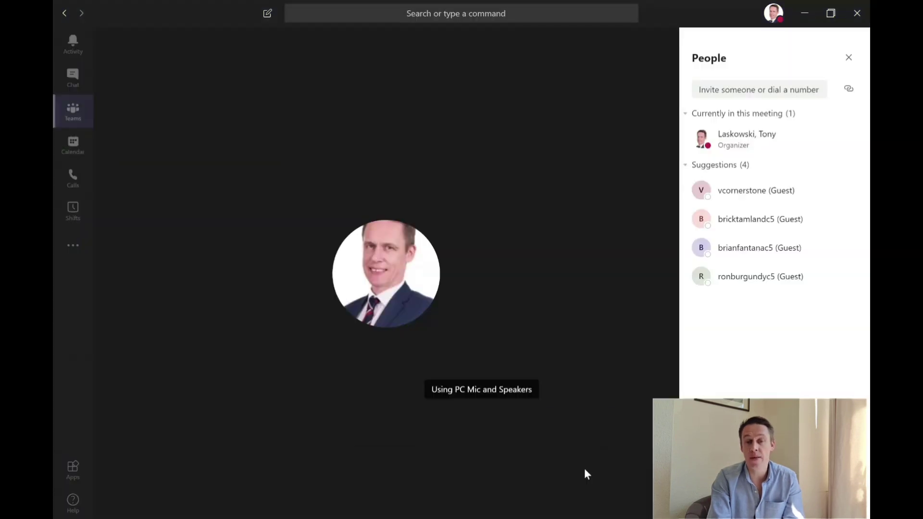
pyautogui.click(849, 57)
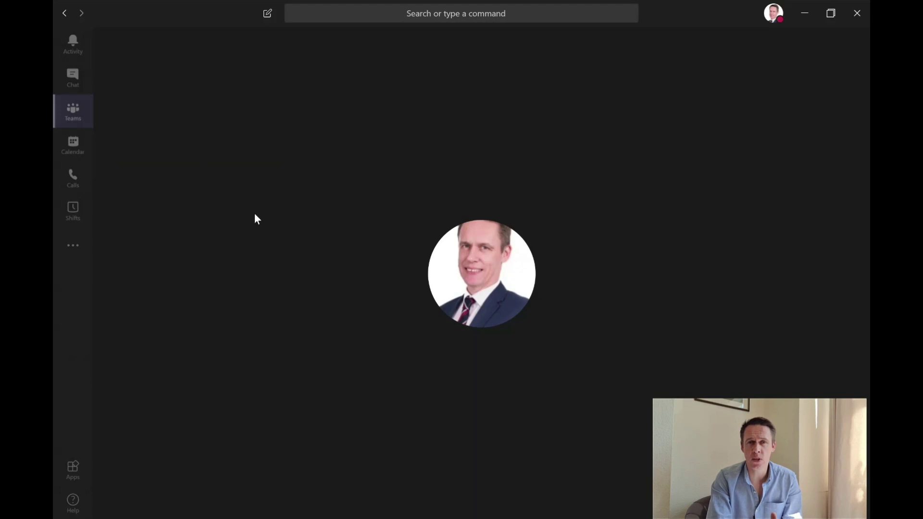
# Resume the held Group A meeting, and switch back to the MS Teams Training meeting
pyautogui.moveTo(267, 242)
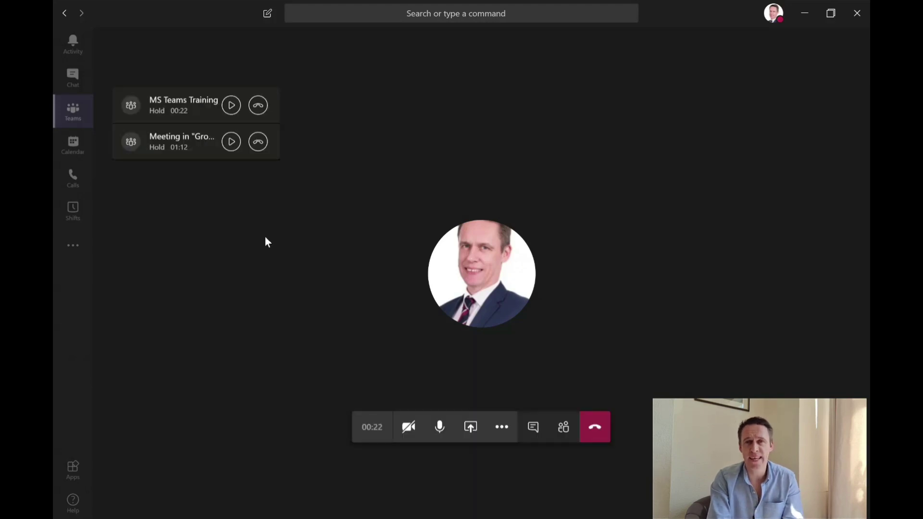
pyautogui.click(231, 147)
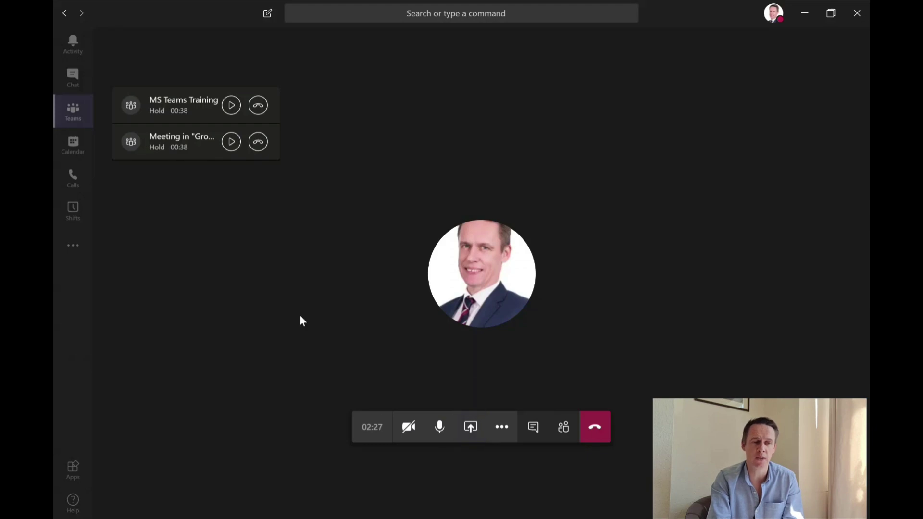
pyautogui.click(232, 106)
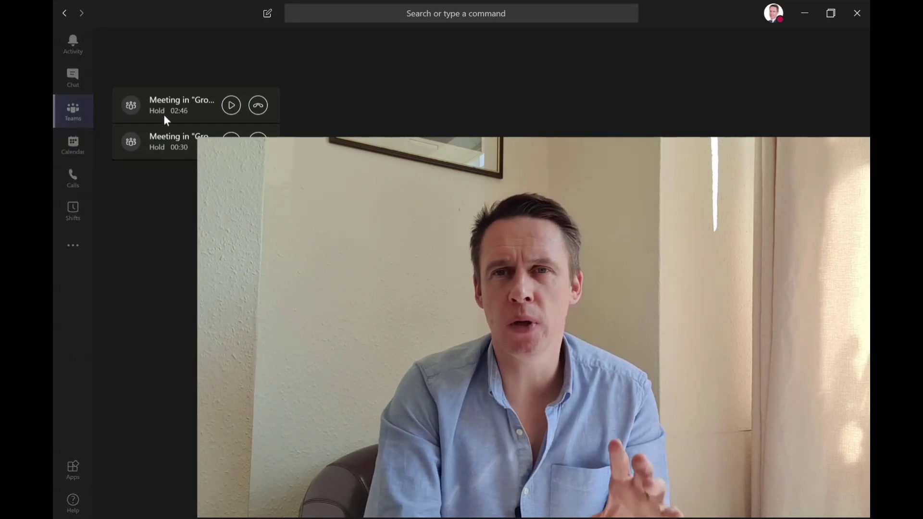
# Check the Group A channel's posts during the call, and return to the full MS Teams Training meeting view
pyautogui.click(74, 115)
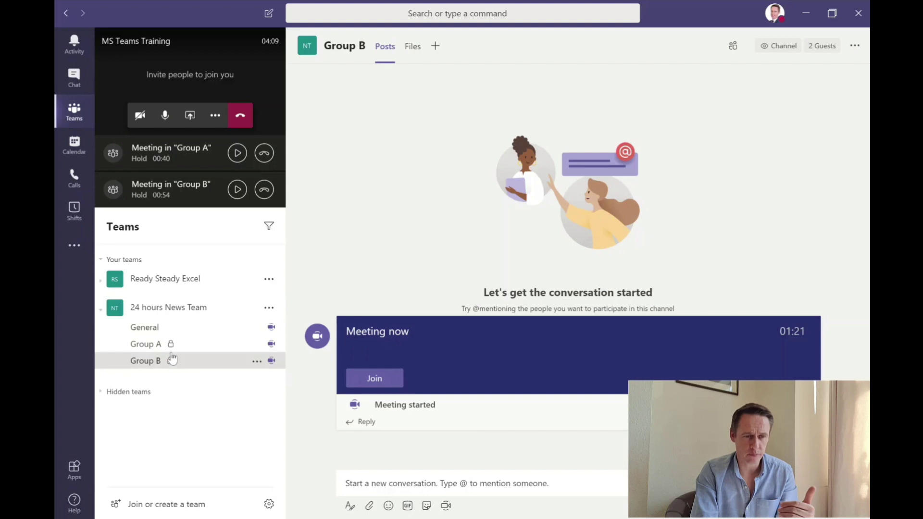
pyautogui.click(159, 345)
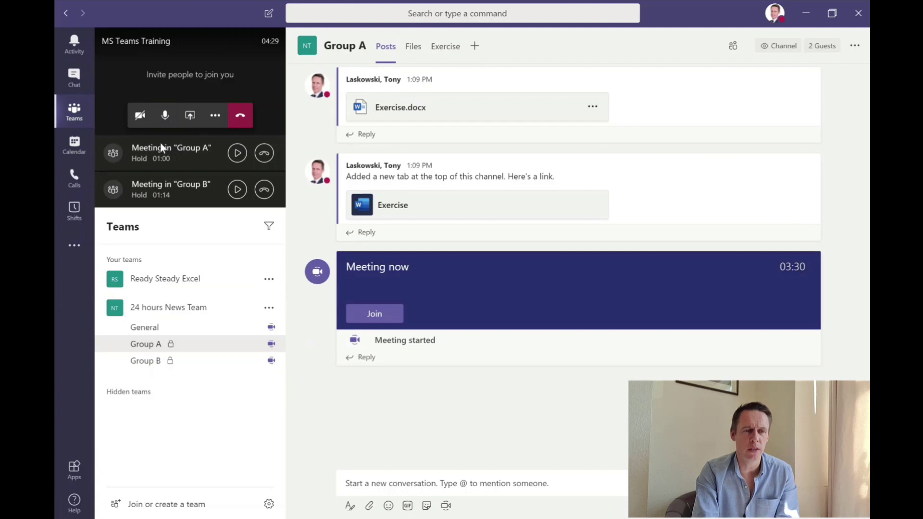
pyautogui.click(192, 76)
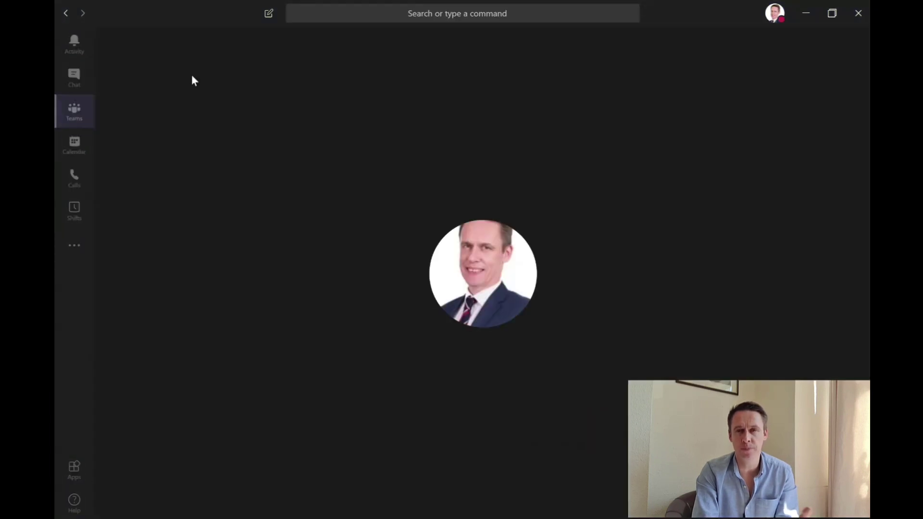
pyautogui.moveTo(343, 235)
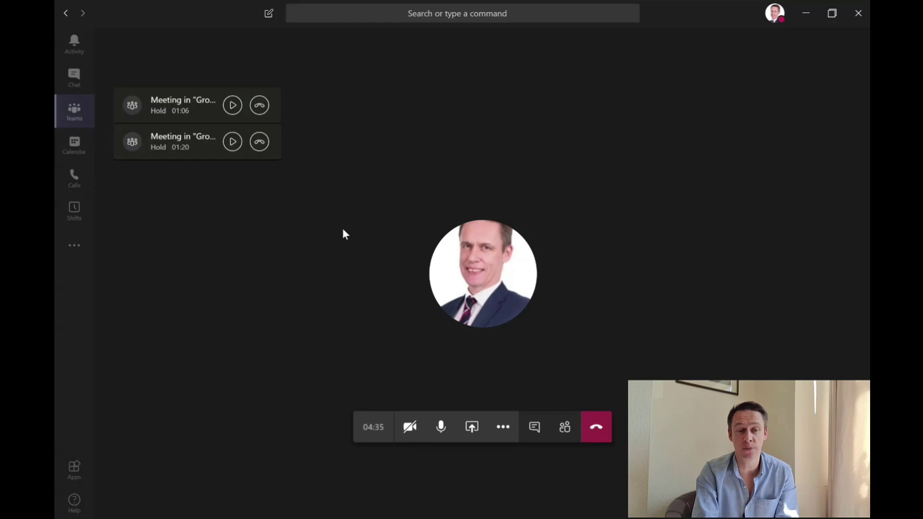